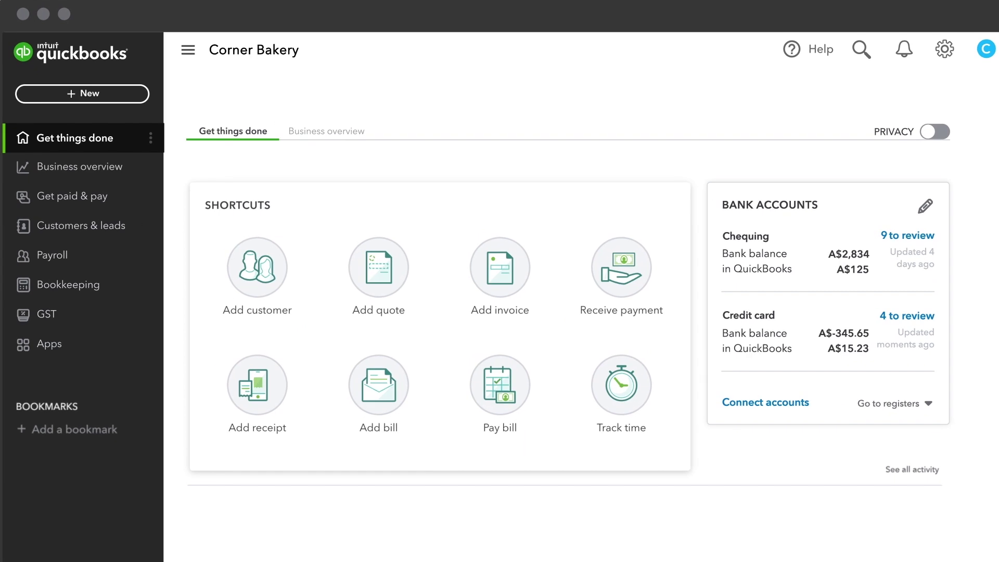
# Step: Start reconciling and open the Chequing discrepancy report showing A$1,706.20 difference
pyautogui.click(944, 49)
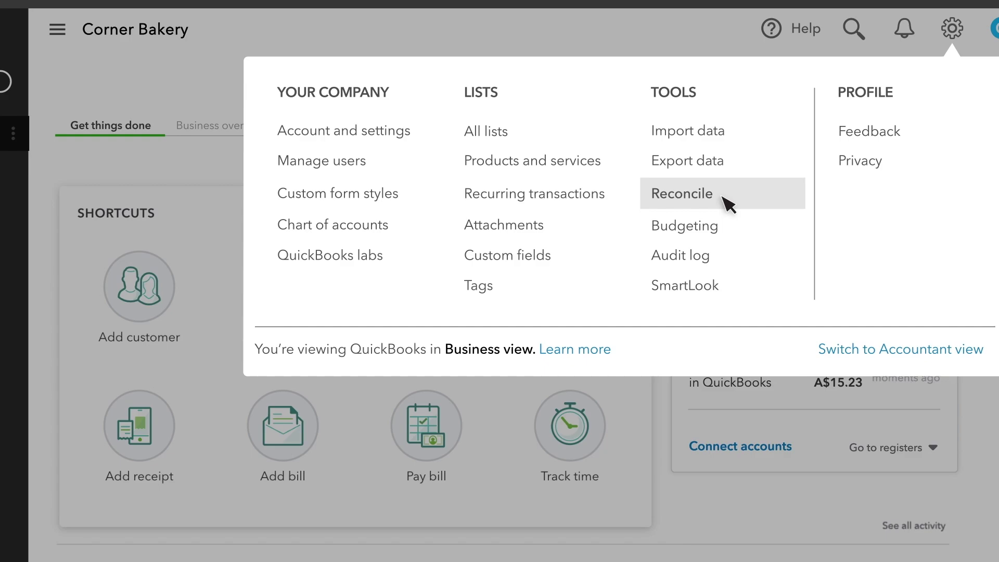
pyautogui.click(724, 200)
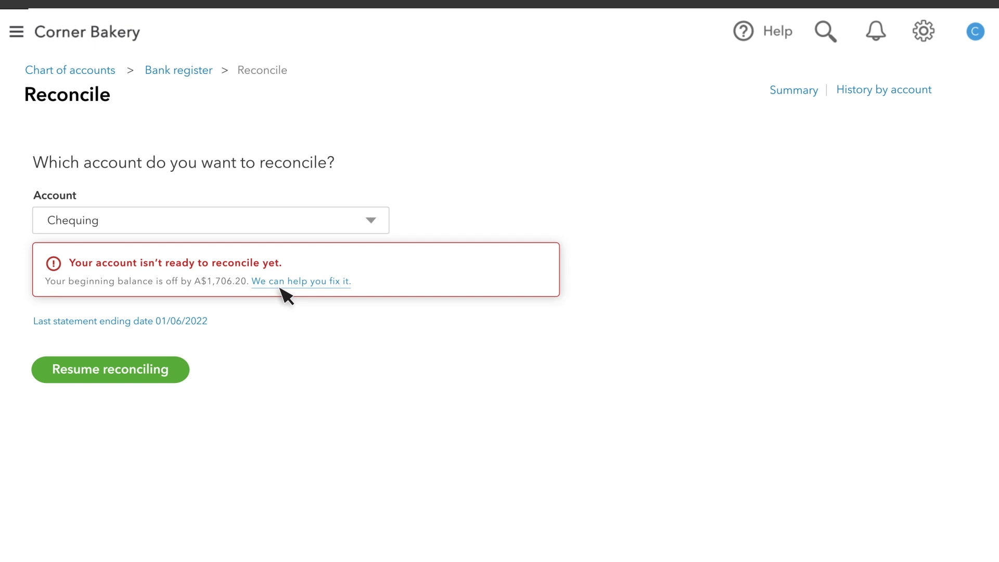
pyautogui.click(323, 283)
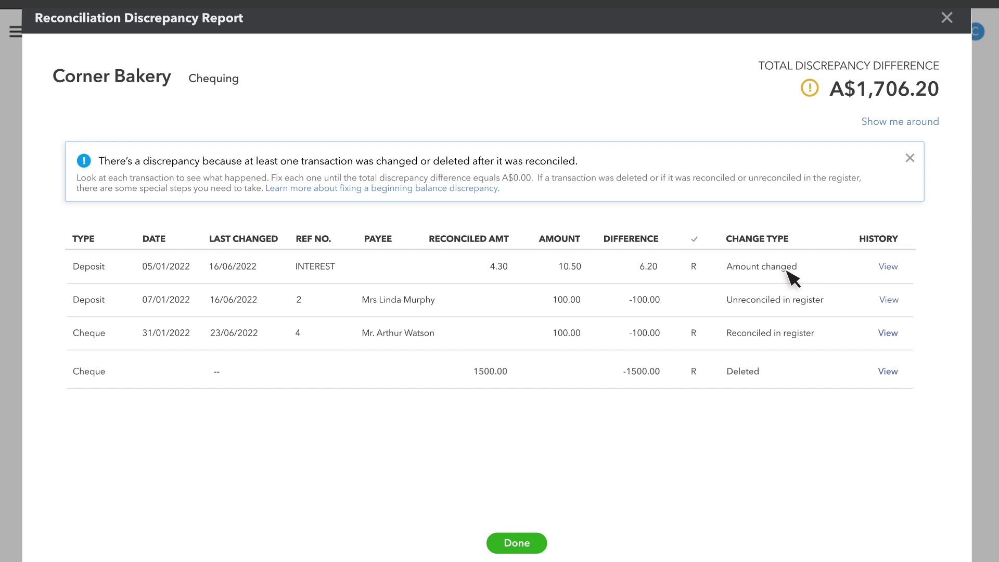
# Step: Change the INTEREST deposit amount to 4.30 and save the fix
pyautogui.click(788, 268)
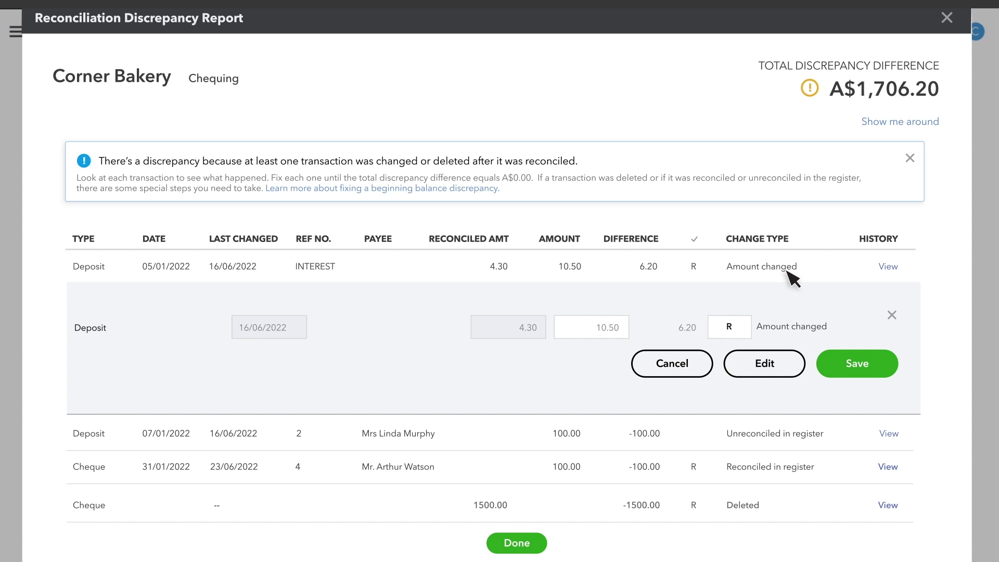
pyautogui.tripleClick(609, 339)
pyautogui.write('4.30')
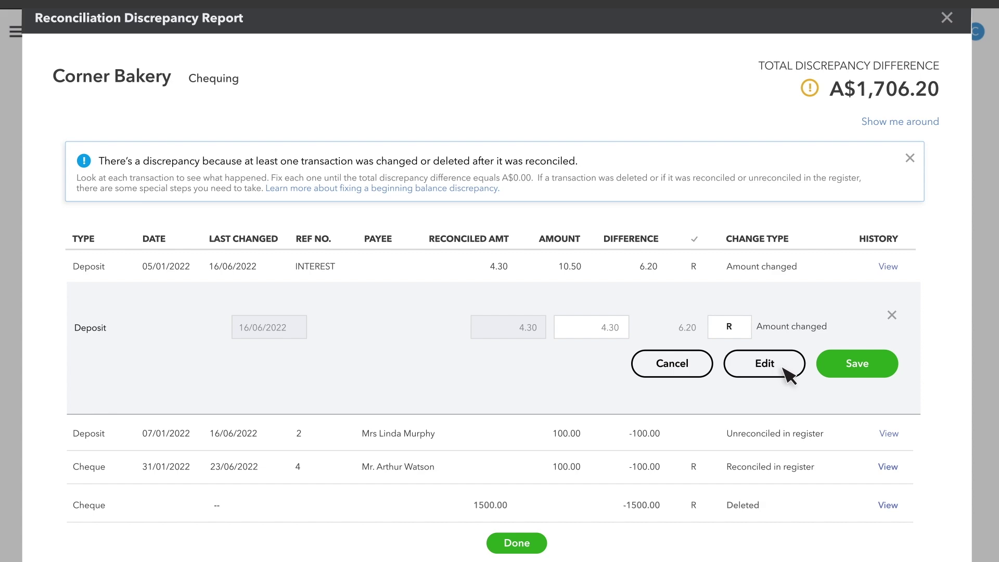
pyautogui.click(784, 369)
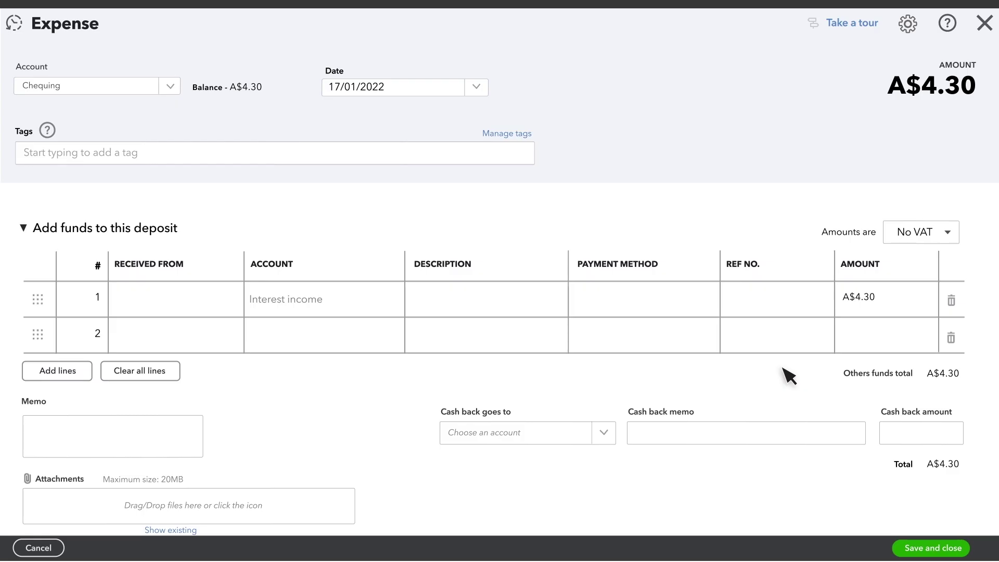
pyautogui.click(955, 551)
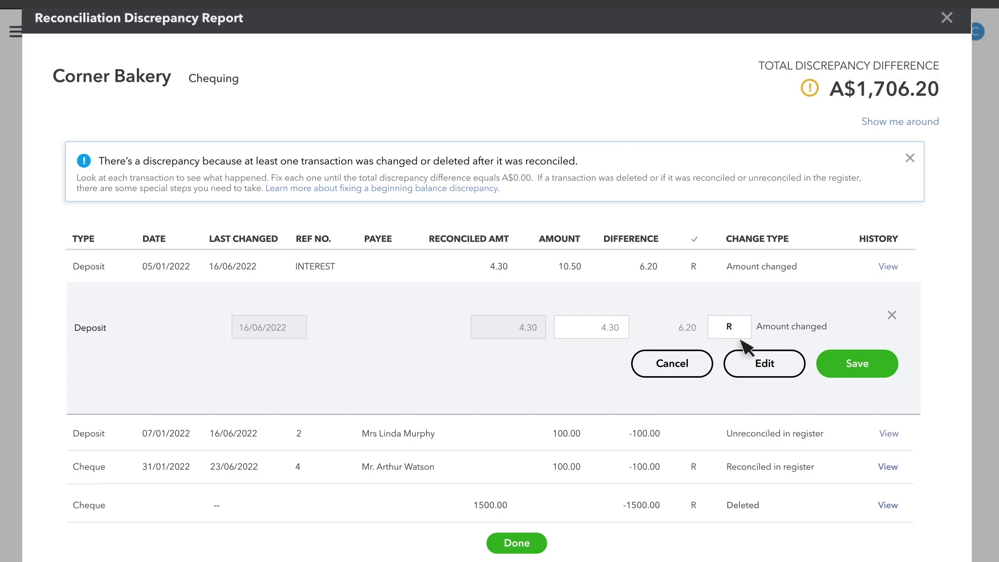
pyautogui.click(856, 363)
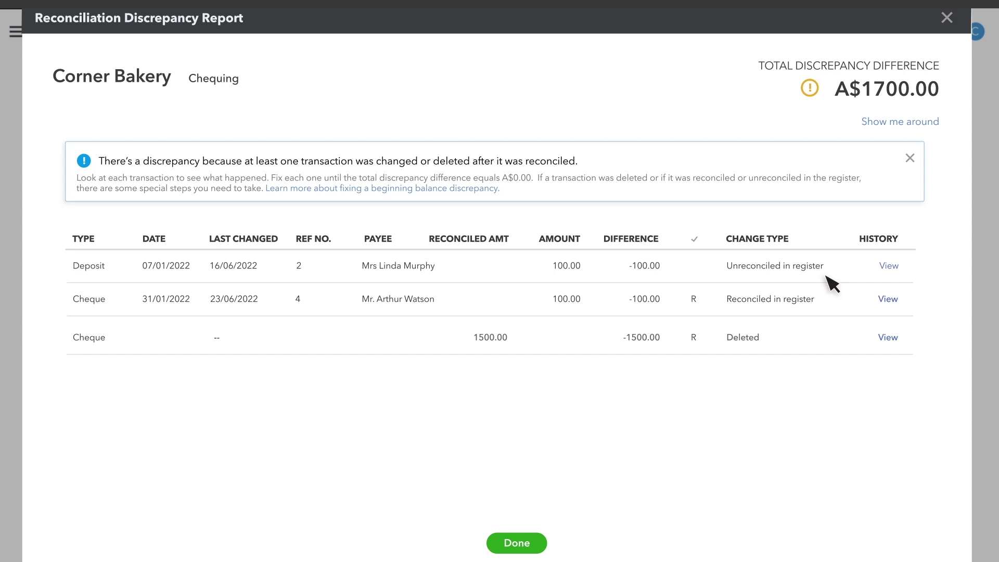
# Step: Change the 100.00 deposit's status from C to R and save it
pyautogui.click(800, 275)
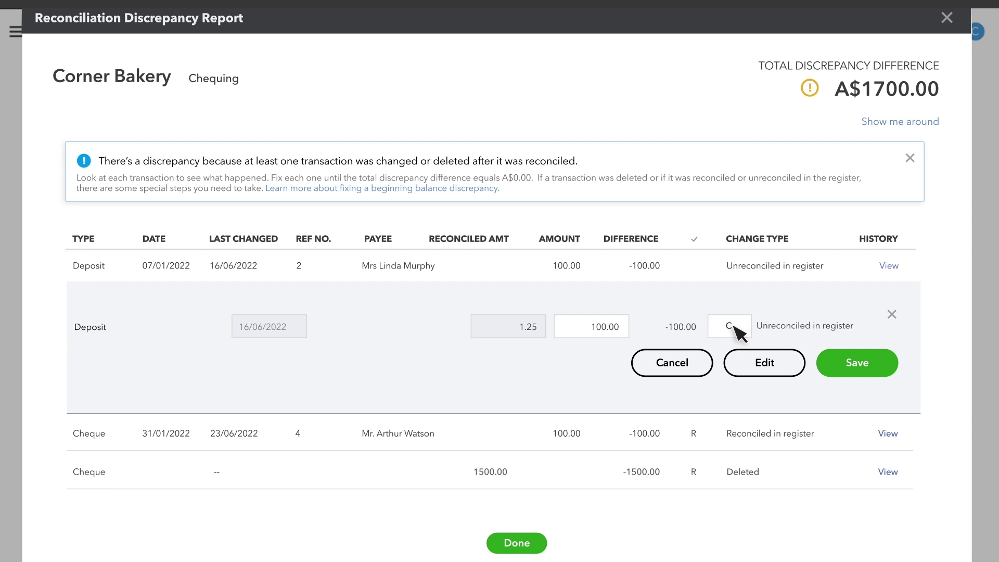
pyautogui.click(734, 326)
pyautogui.click(880, 370)
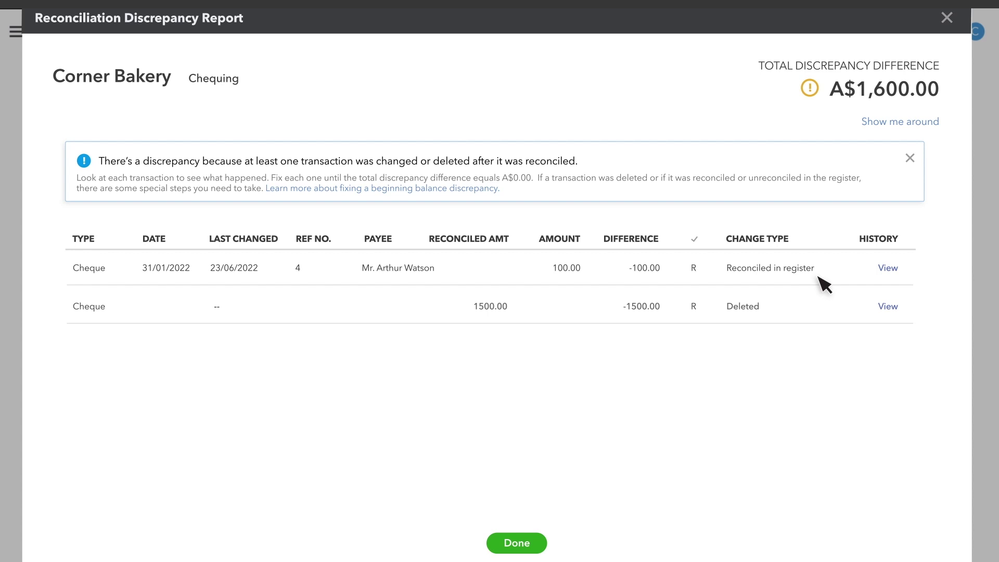
# Step: Clear the R status on the 100.00 cheque (ref 4) and save
pyautogui.click(813, 270)
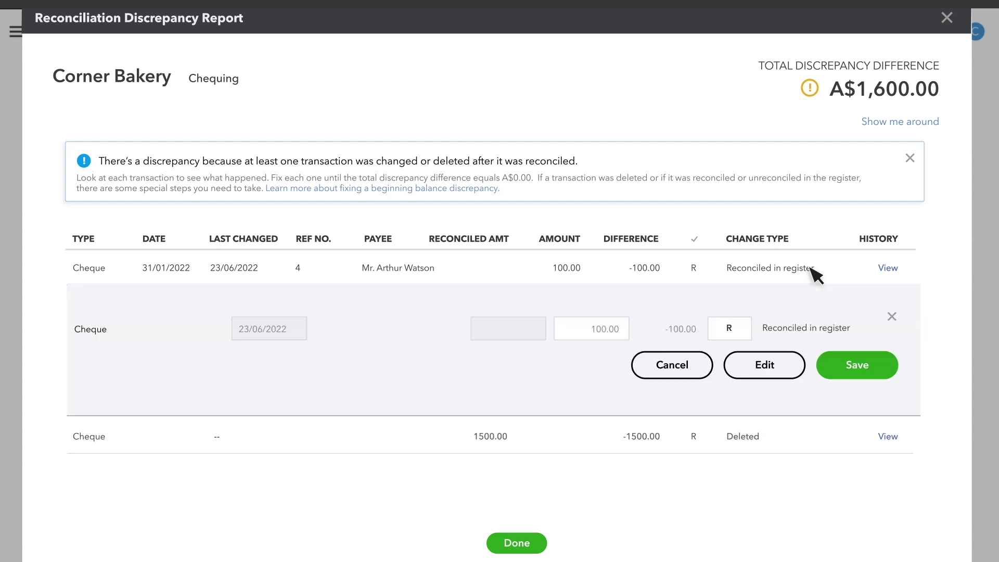
pyautogui.click(735, 331)
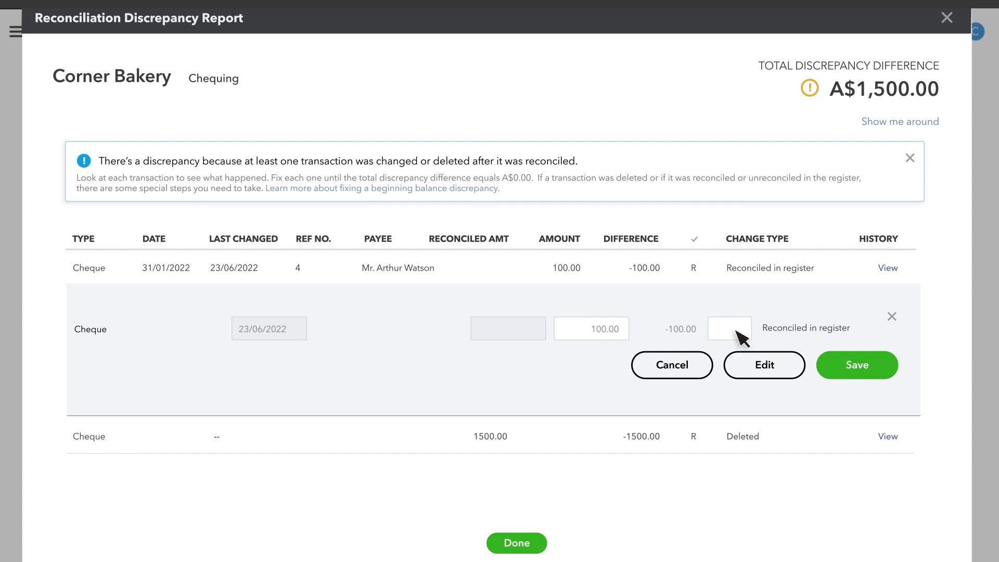
pyautogui.click(857, 365)
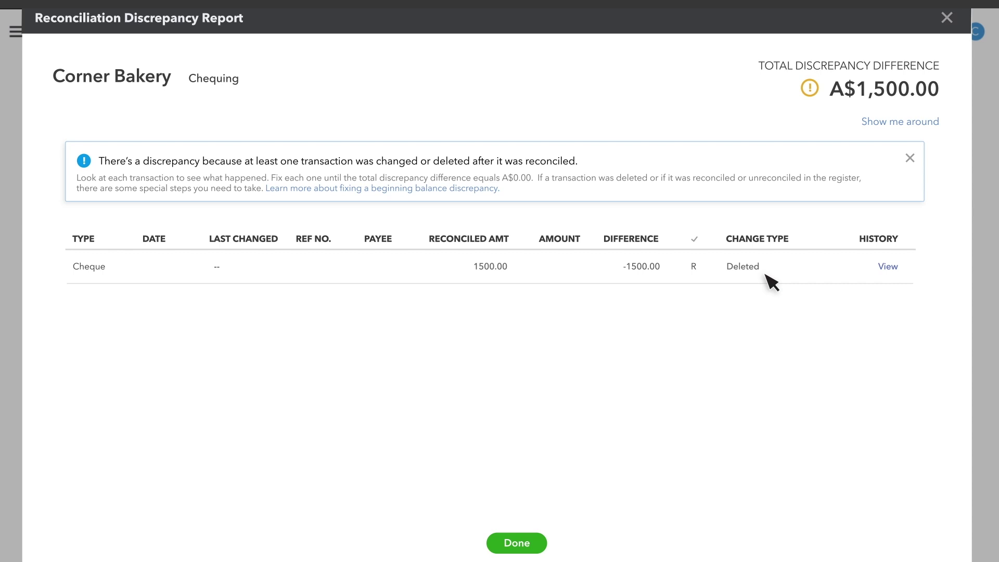
# Step: Review the deleted 1500.00 cheque, then enter a new A$1,500.00 expense
pyautogui.click(888, 267)
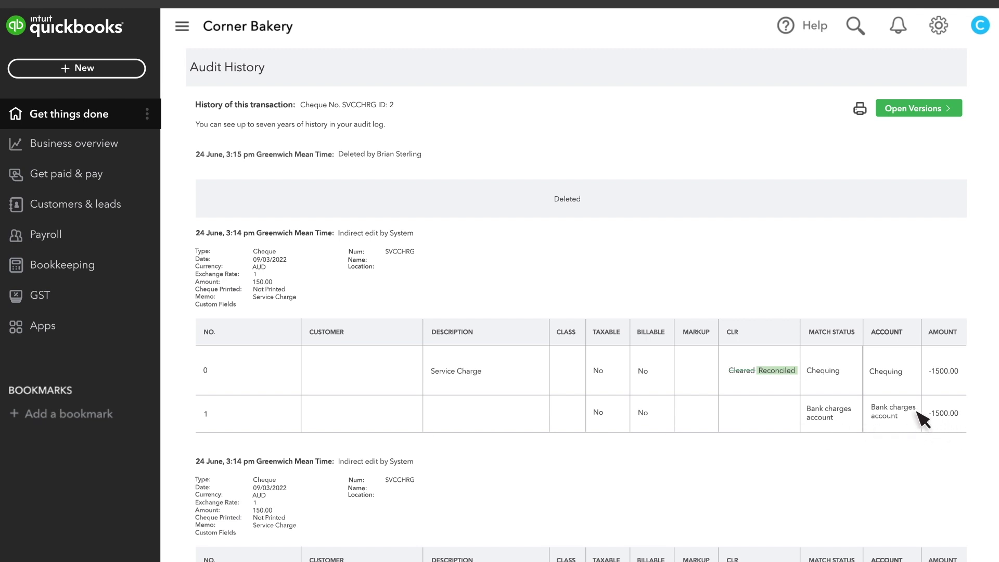
pyautogui.click(94, 76)
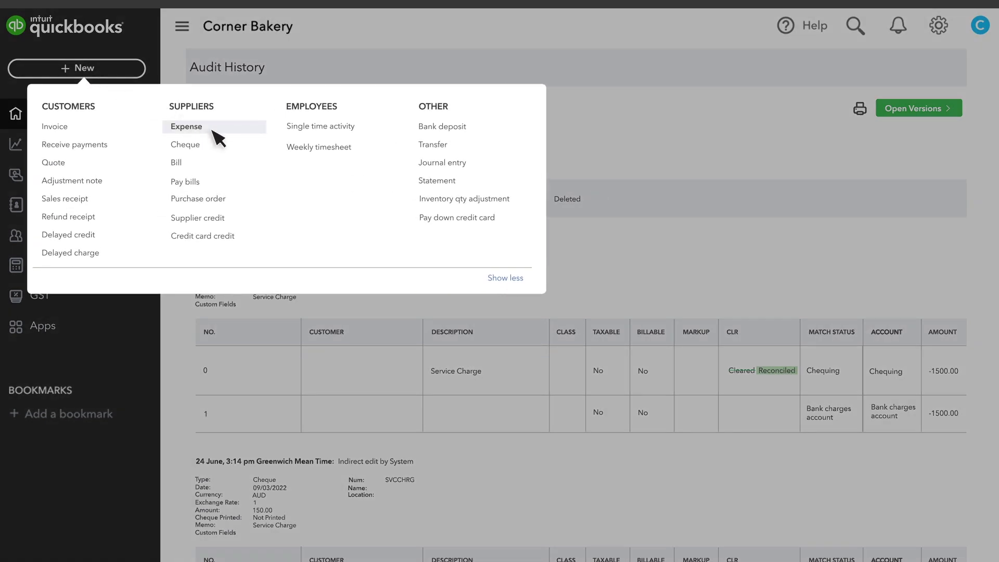
pyautogui.click(213, 129)
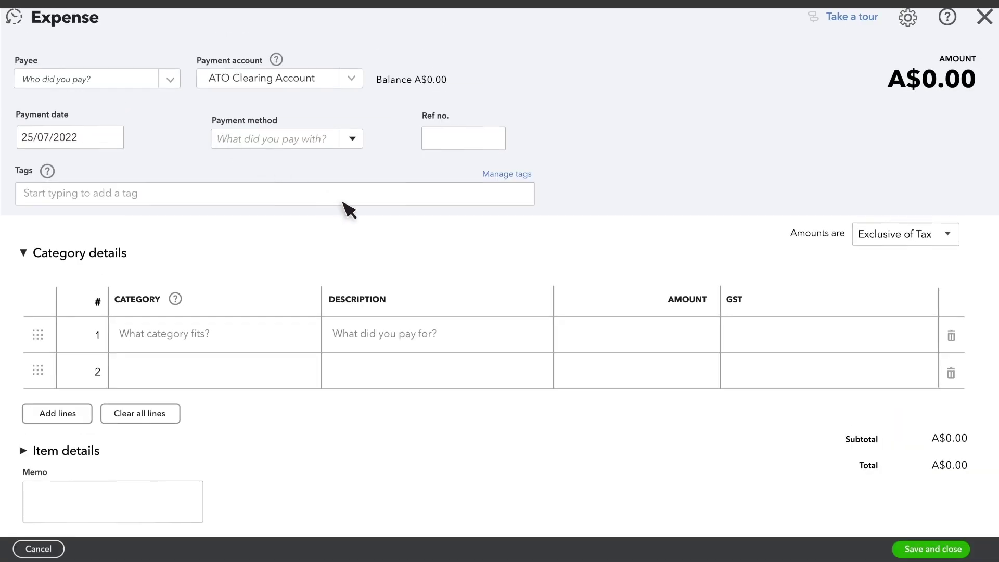
pyautogui.click(603, 349)
pyautogui.write('150')
pyautogui.write('0')
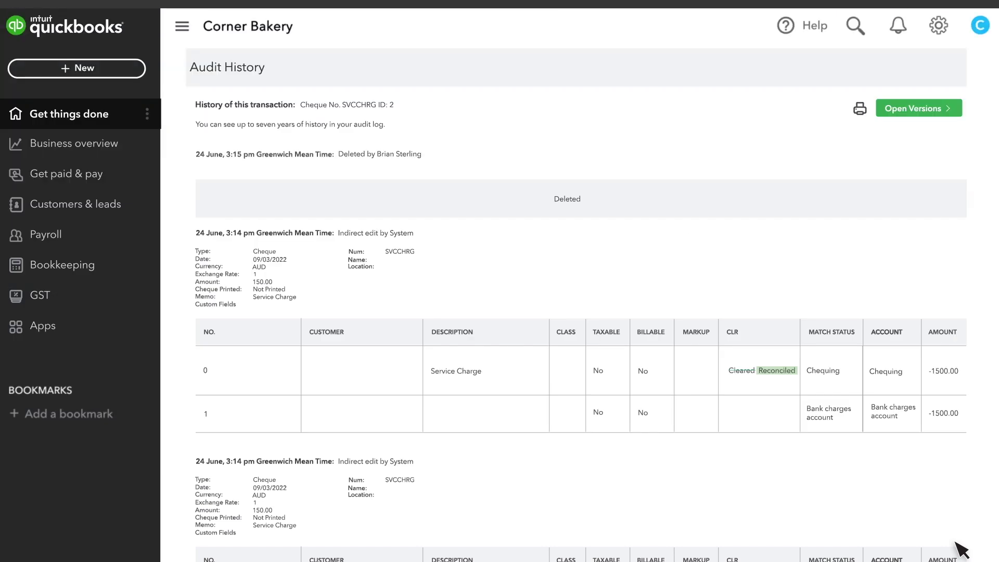
# Step: Inspect the Chequing opening balance deposit of 100.00 via the chart of accounts
pyautogui.click(939, 28)
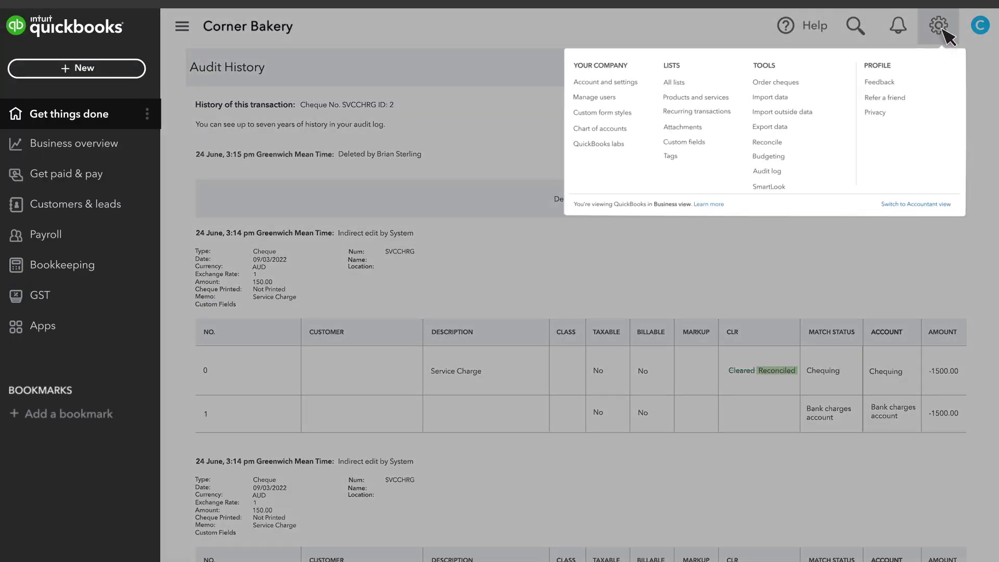
pyautogui.click(561, 156)
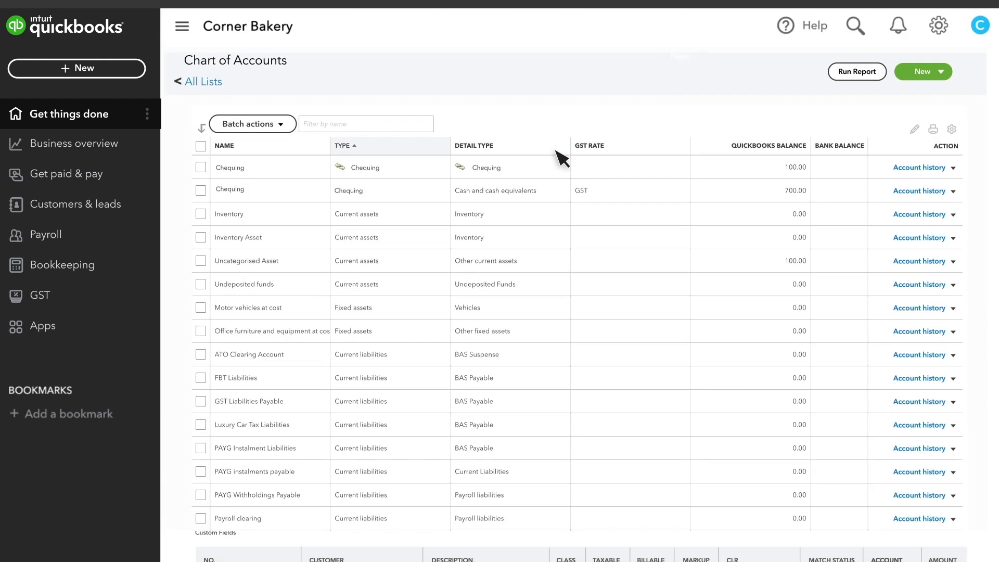
pyautogui.click(436, 179)
pyautogui.click(577, 225)
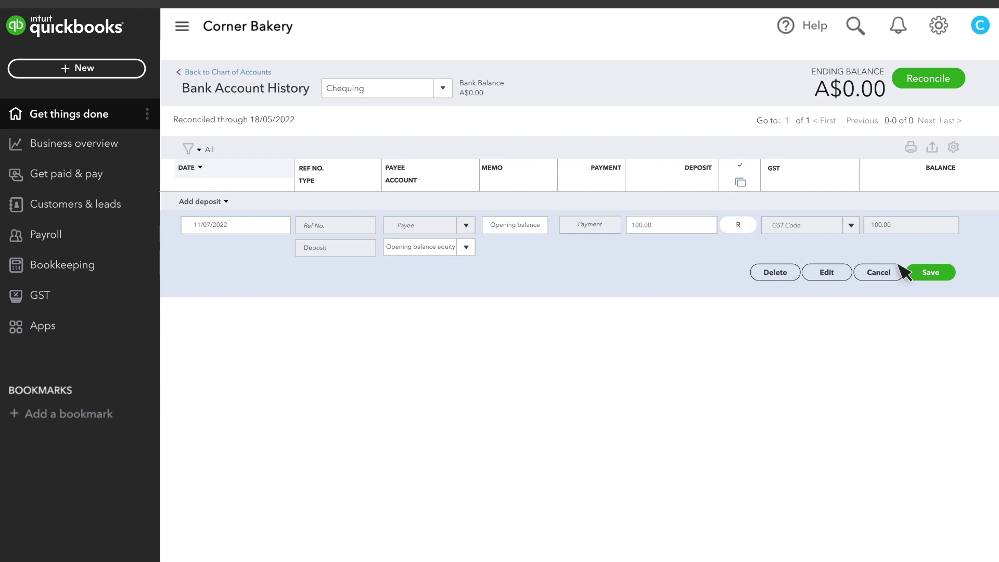
pyautogui.click(941, 30)
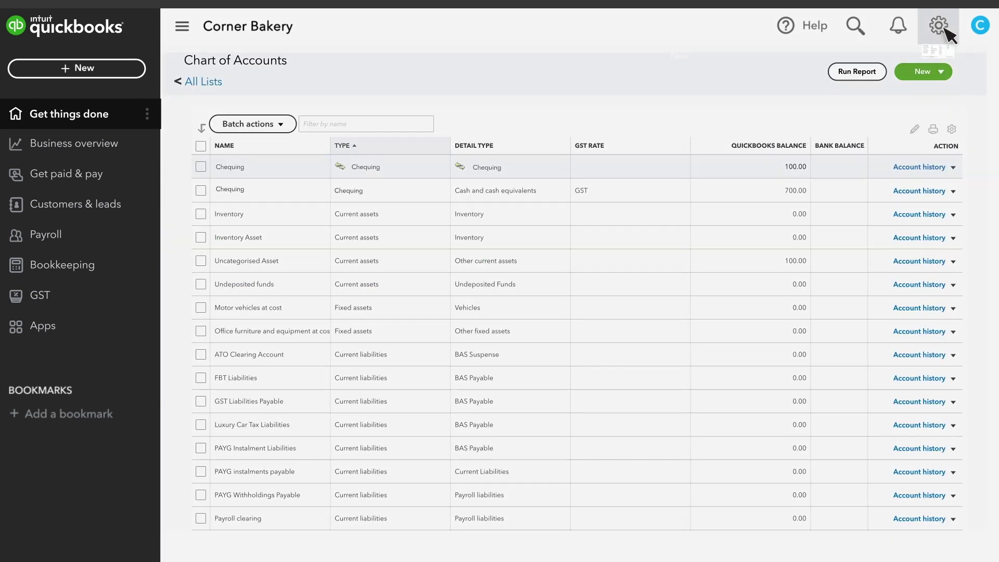
# Step: Reopen the Chequing discrepancy report, now showing A$0.00 difference
pyautogui.click(791, 151)
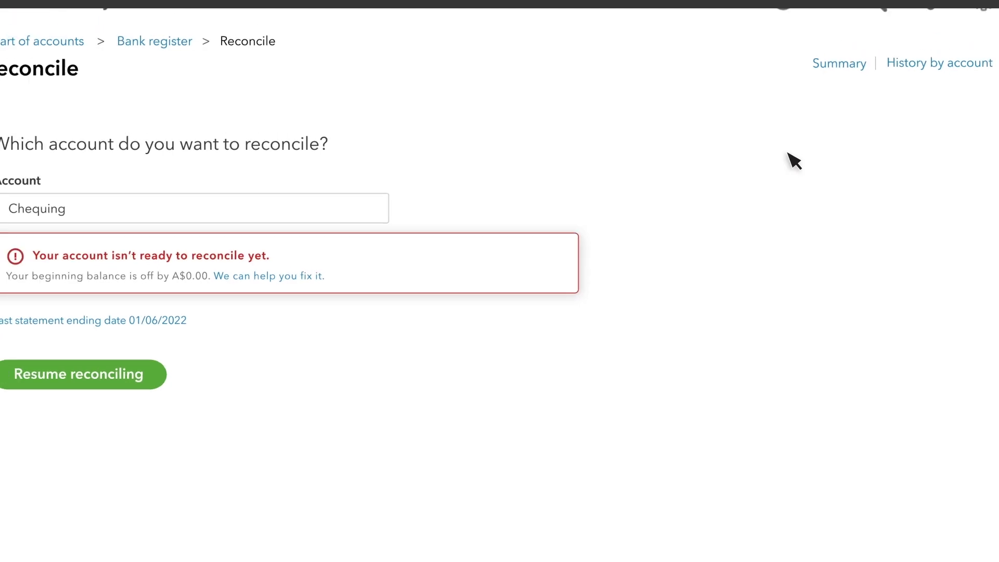
pyautogui.click(314, 277)
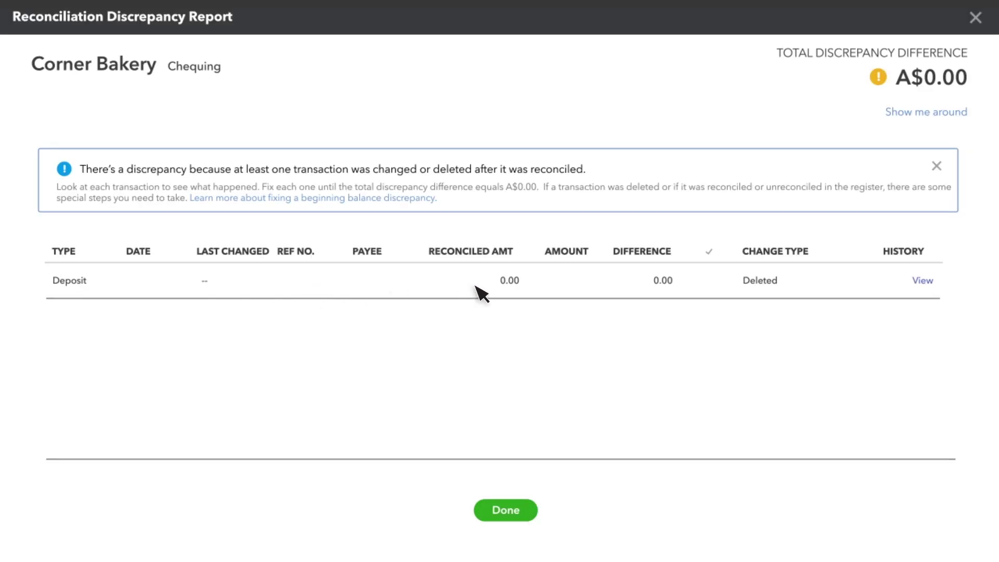